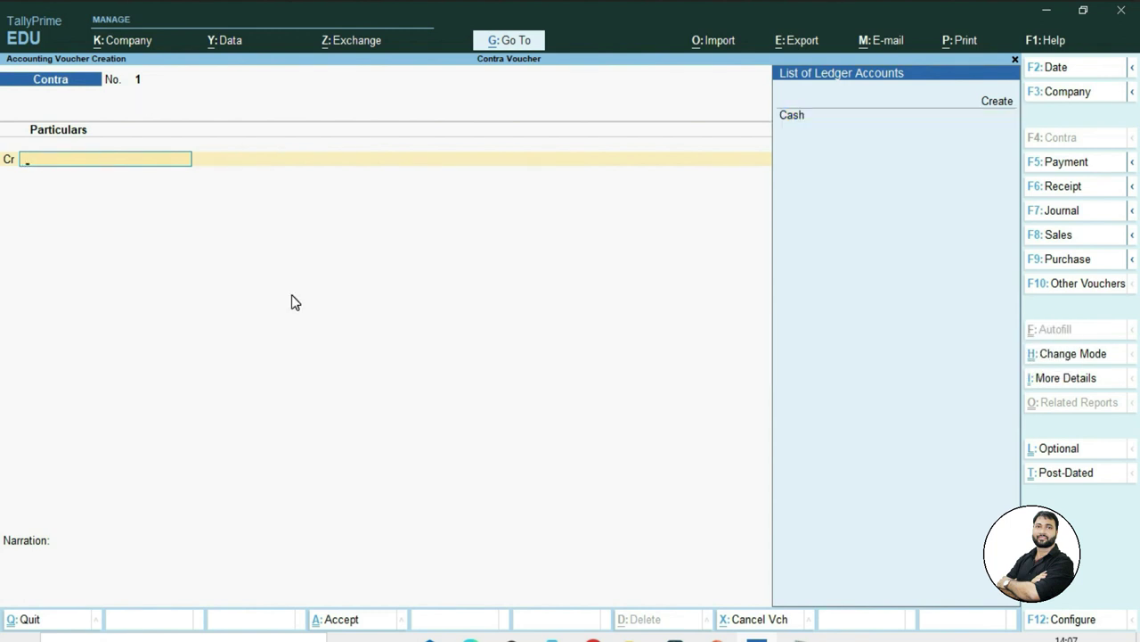
Set the contra voucher date to 2-4-2023 and choose Cash as the credit ledger.
key(F2)
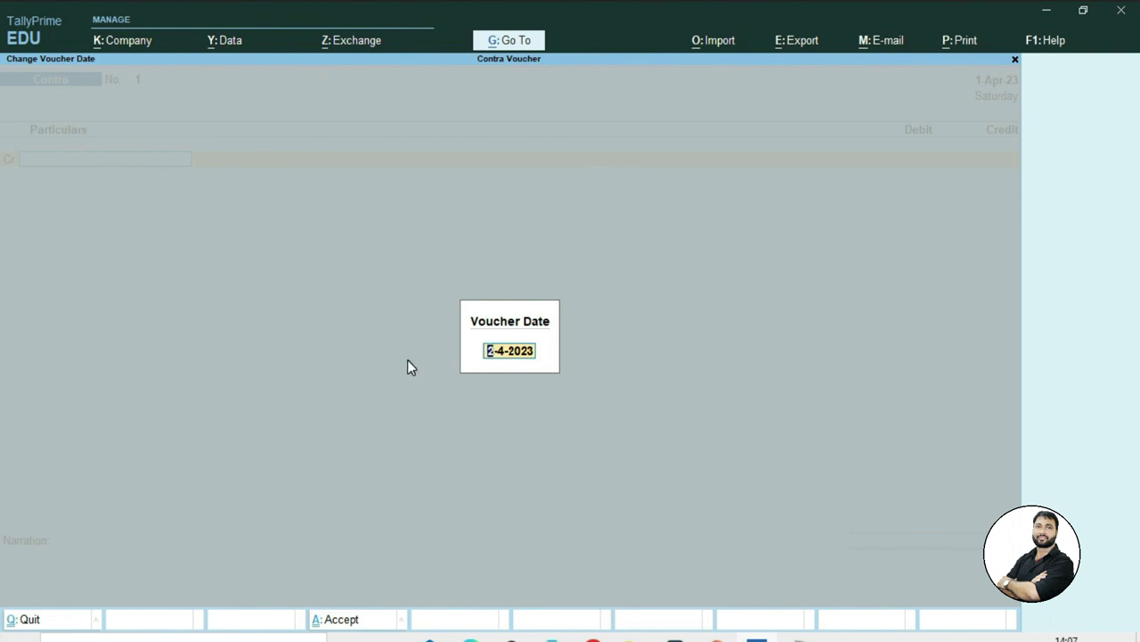
key(Return)
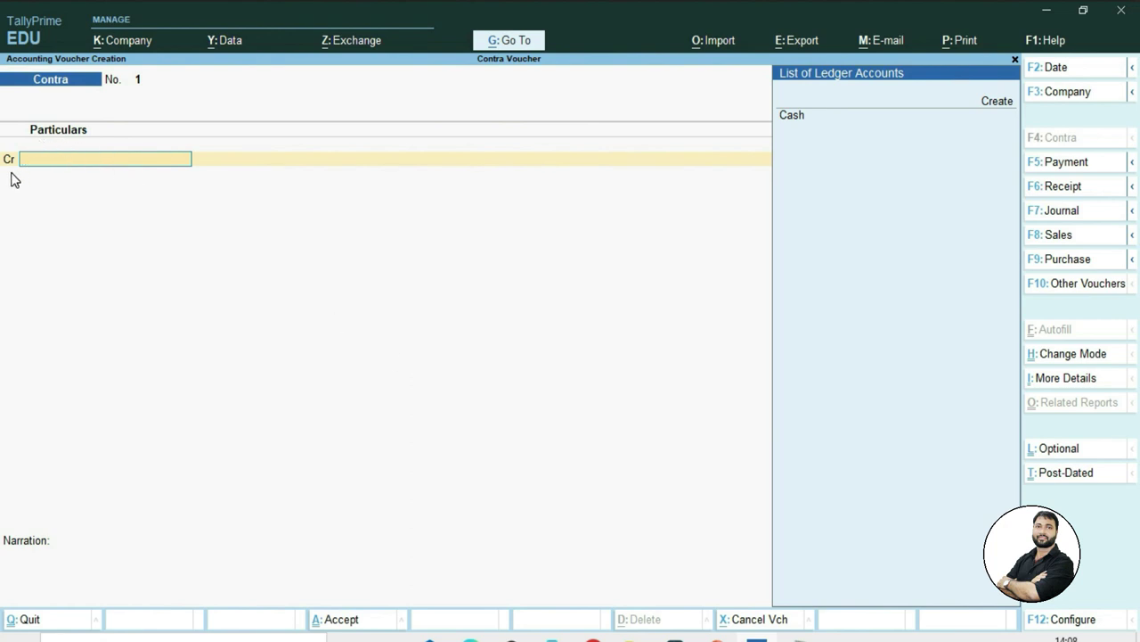
key(ctrl)
click(800, 118)
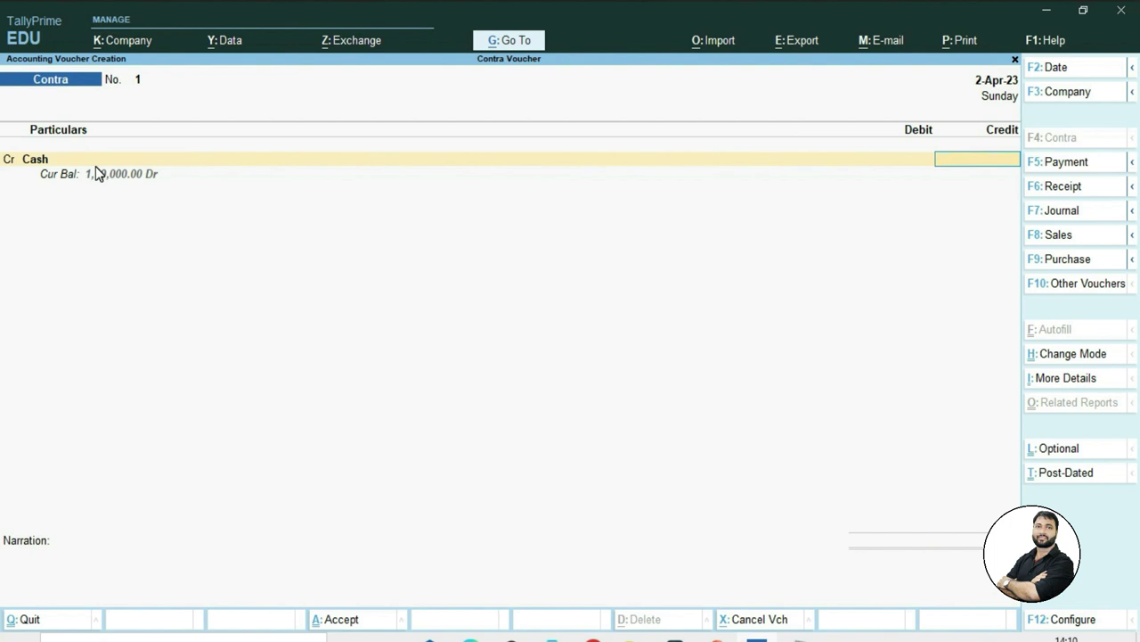
Try crediting Cash with 1,20,000 and dismiss the negative cash warning.
key(ctrl)
drag(32, 159, 184, 203)
text(20)
key(BackSpace)
key(BackSpace)
text(1,20,000)
key(Return)
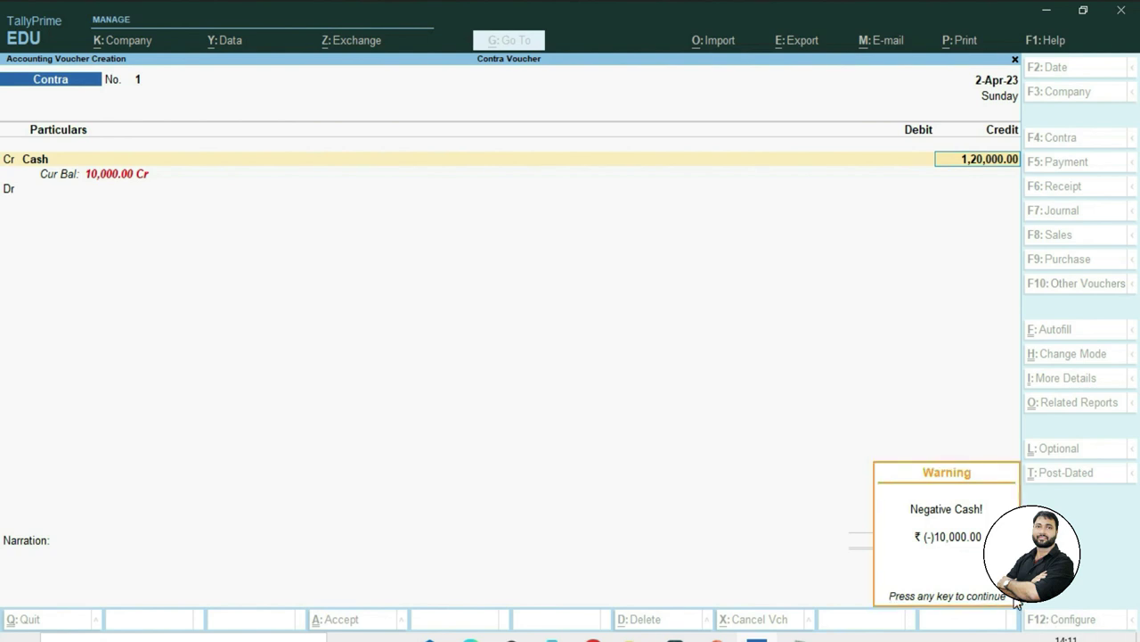
drag(901, 520, 993, 553)
key(Return)
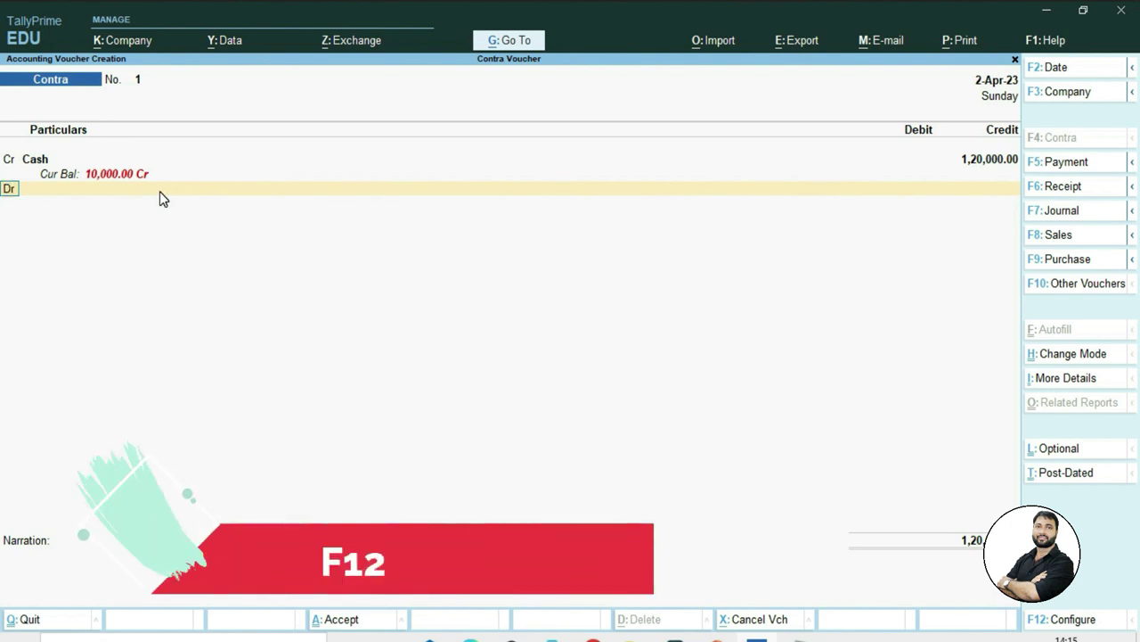
Review the Warn on negative Cash Balance option in the voucher configuration, then accept the configuration.
key(F12)
key(Return)
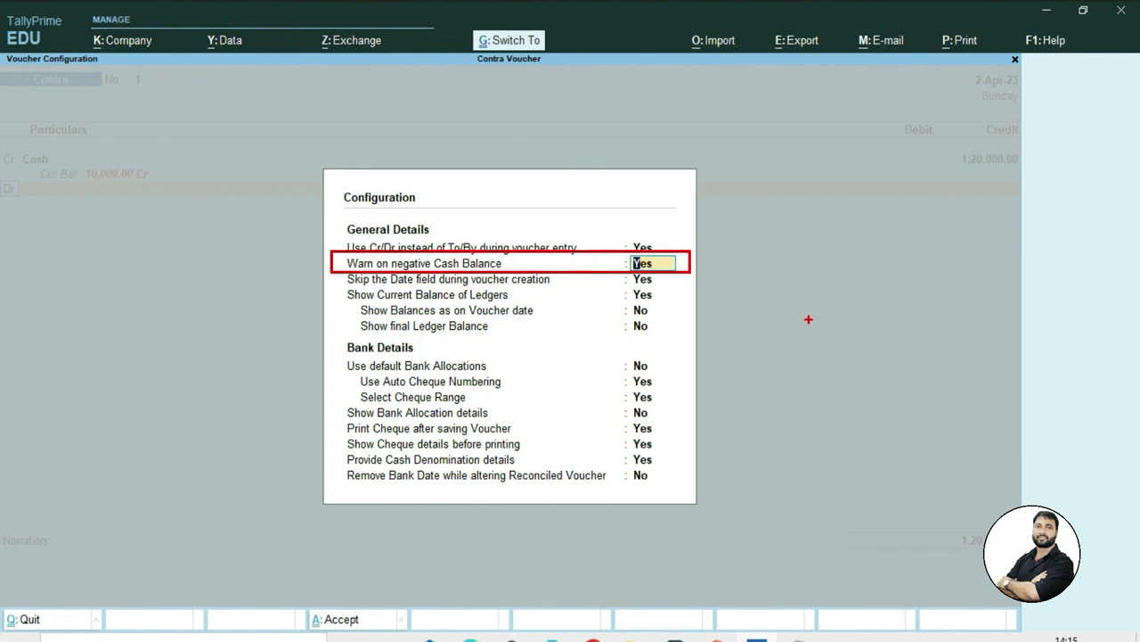
key(BackSpace)
key(ctrl+a)
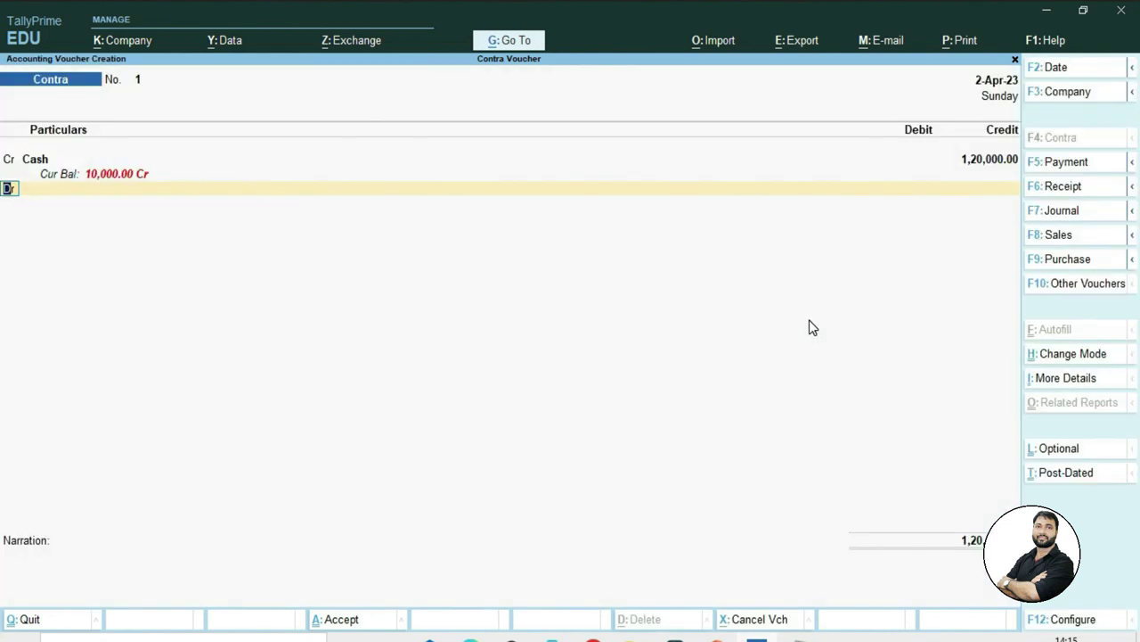
Set the credit amount for Cash to 20,000.
key(BackSpace)
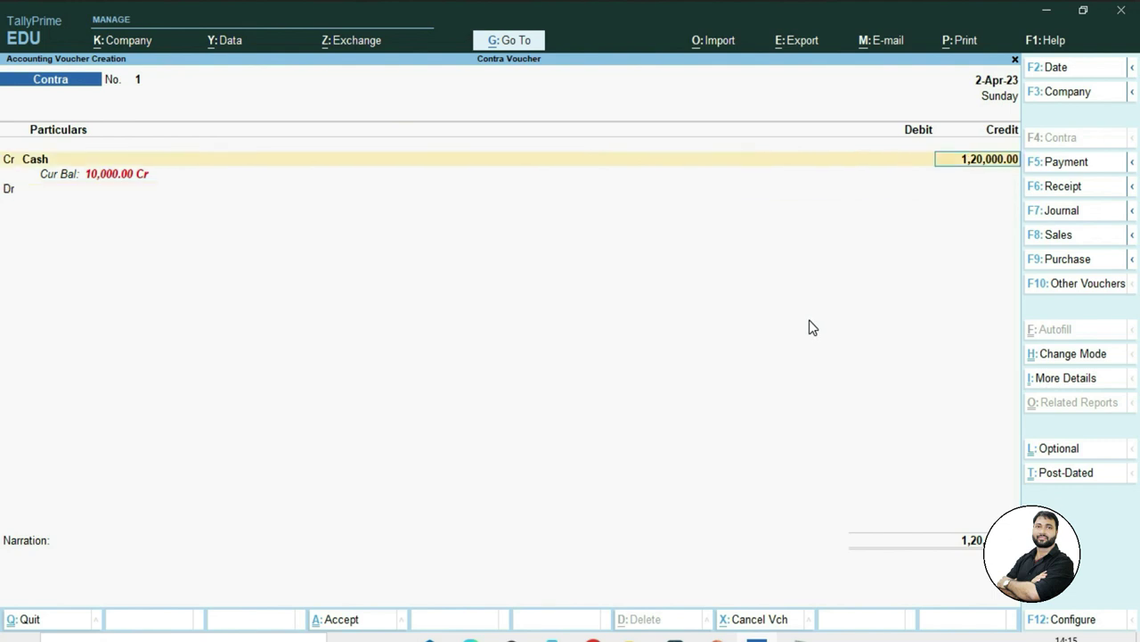
text(20)
key(Return)
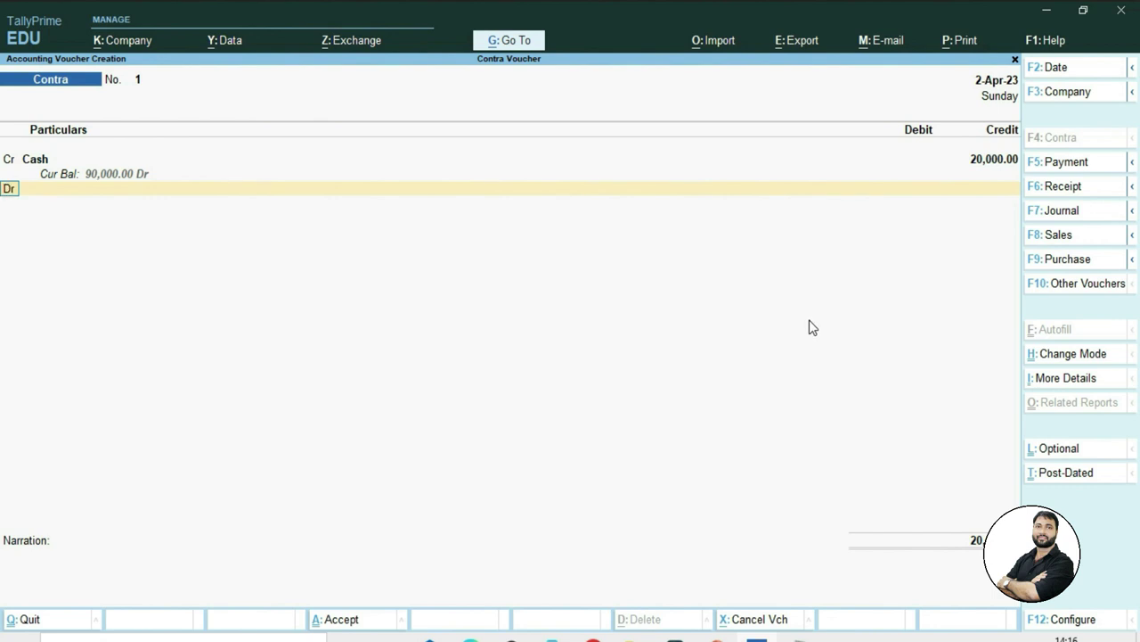
Create a State Bank of India ledger under Bank Accounts and use it as the voucher's debit ledger.
key(Return)
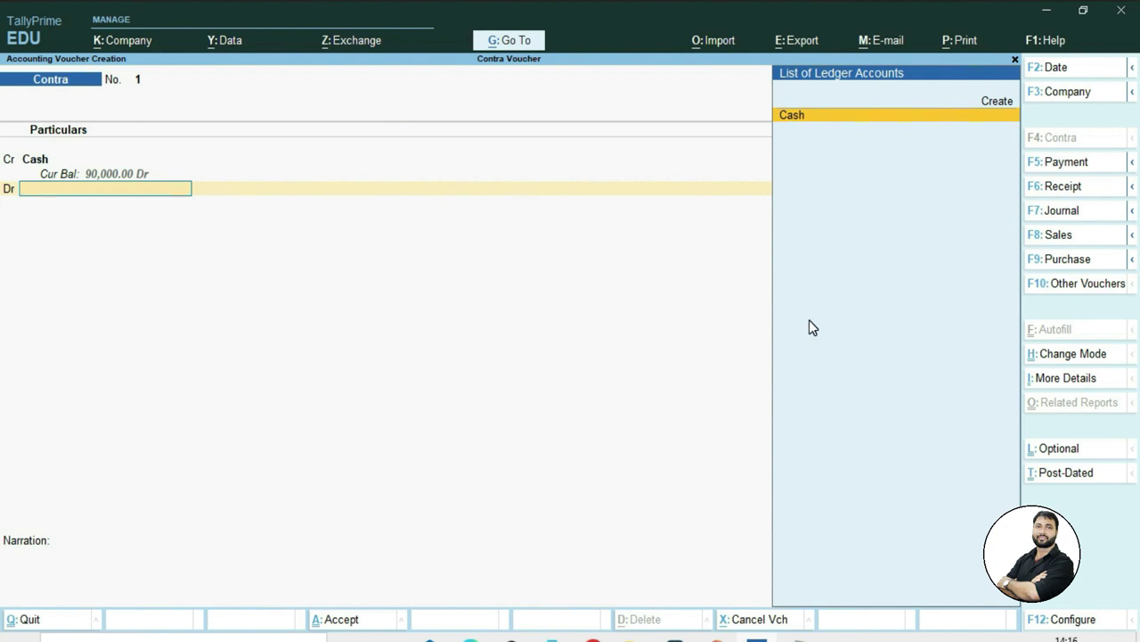
key(Up)
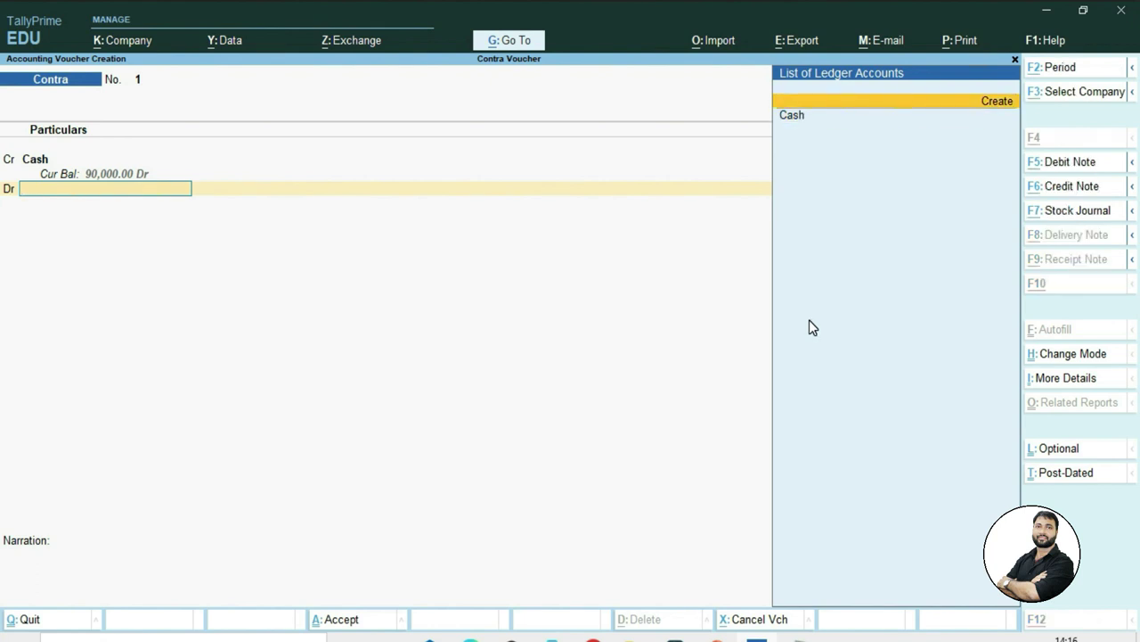
key(alt+c)
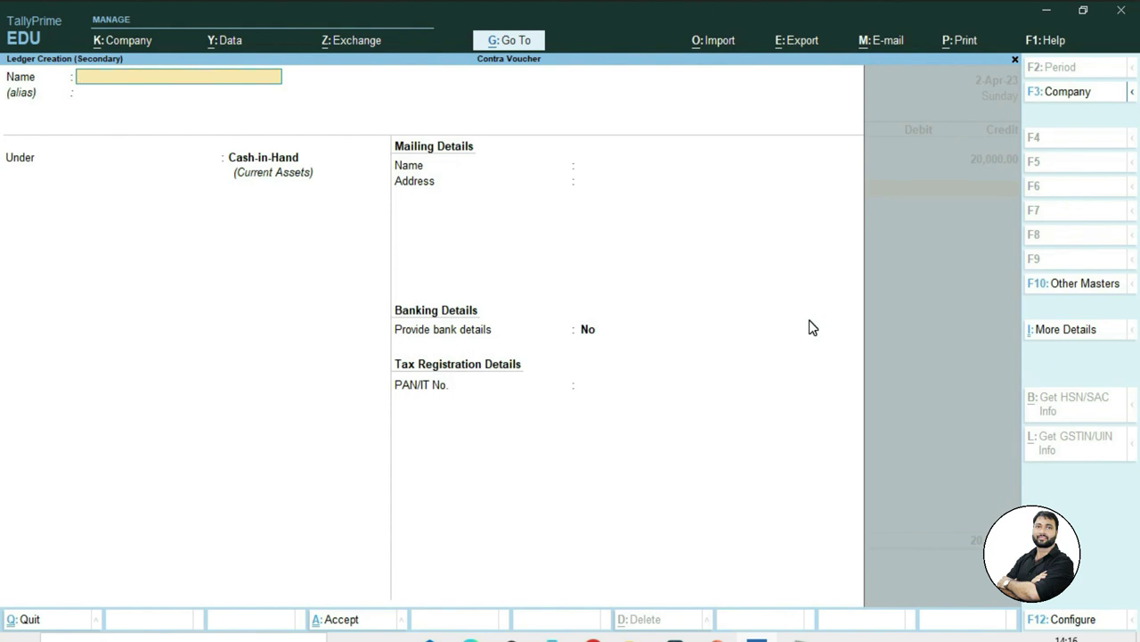
text(State Bank of India)
key(Return)
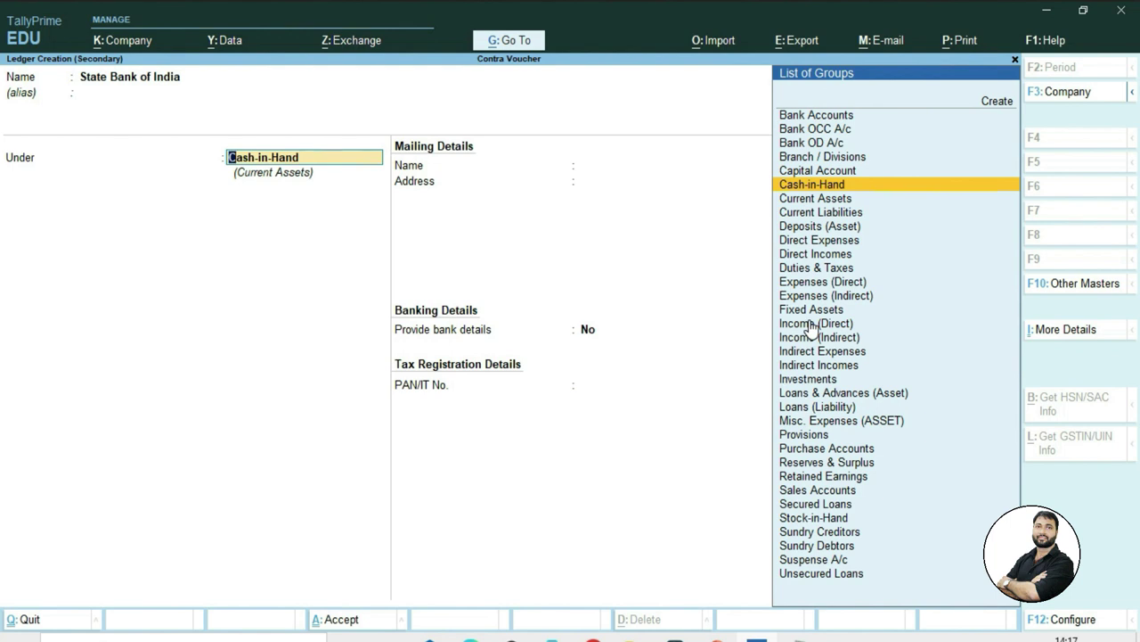
text(B)
key(Return)
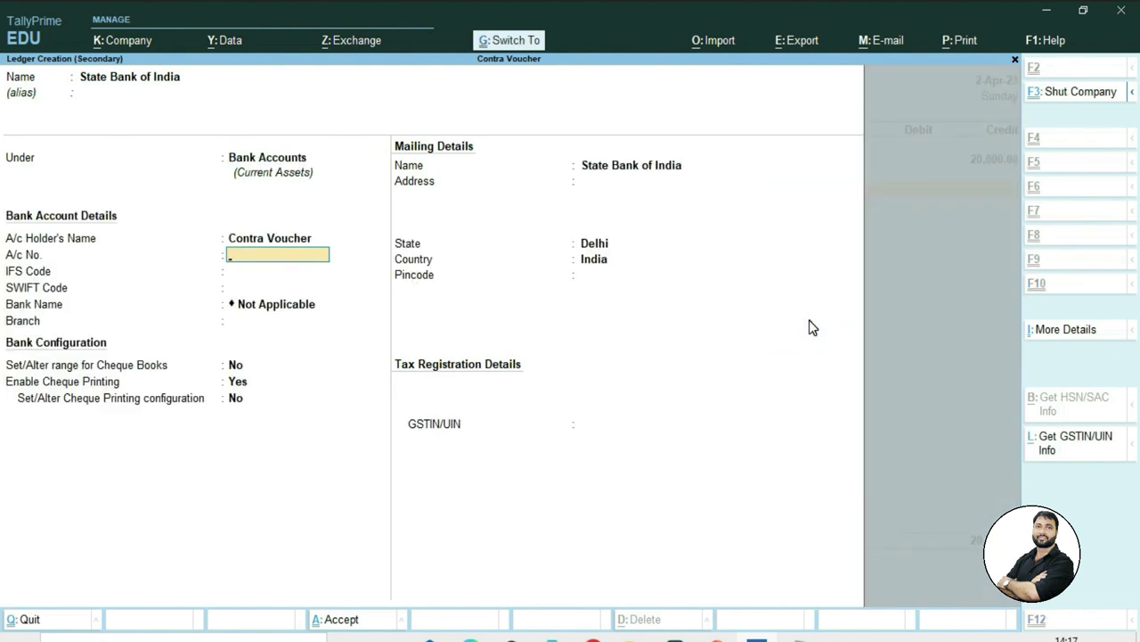
key(ctrl+a)
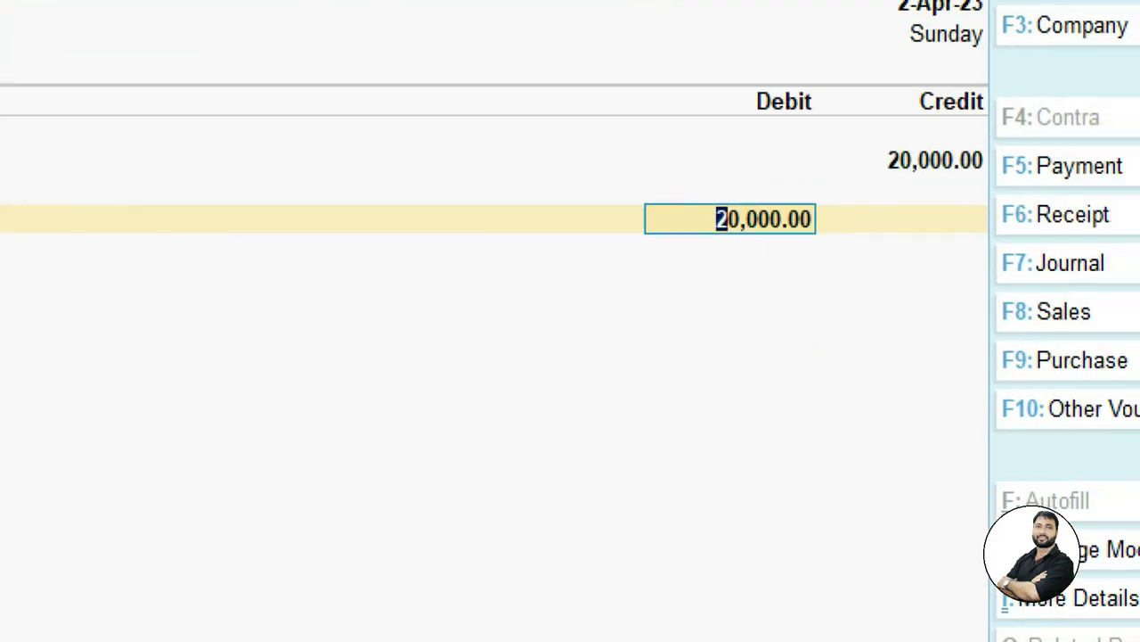
Accept the 20,000 debit to State Bank of India and allocate it with the Cash transaction type.
drag(845, 150, 976, 190)
mouse_move(592, 187)
mouse_down()
mouse_move(786, 265)
mouse_move(842, 272)
mouse_up()
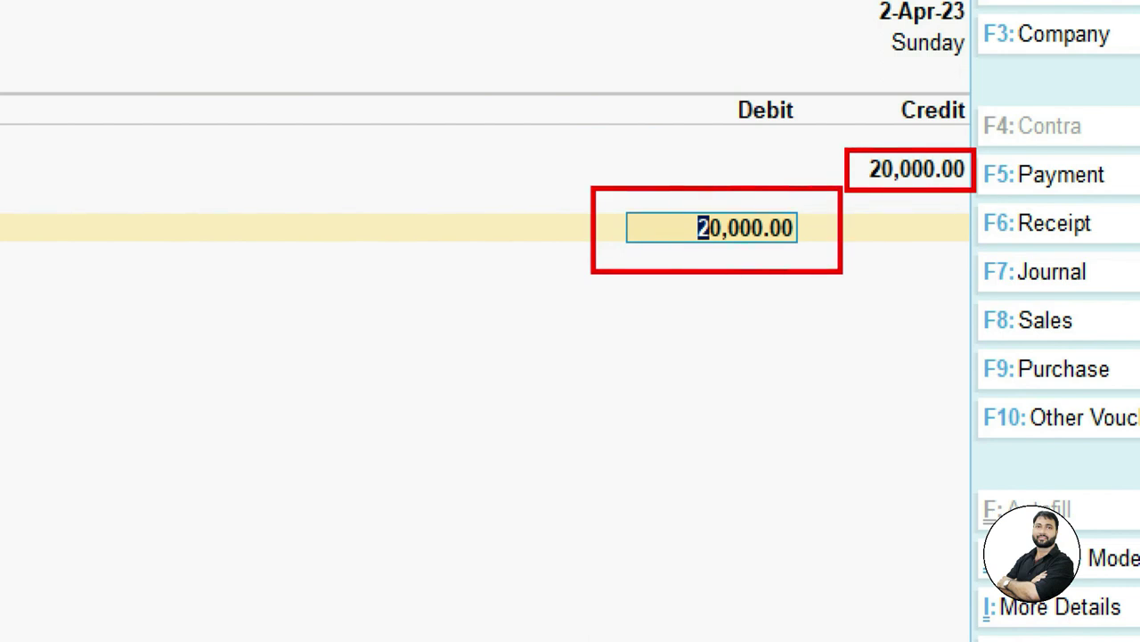
key(Return)
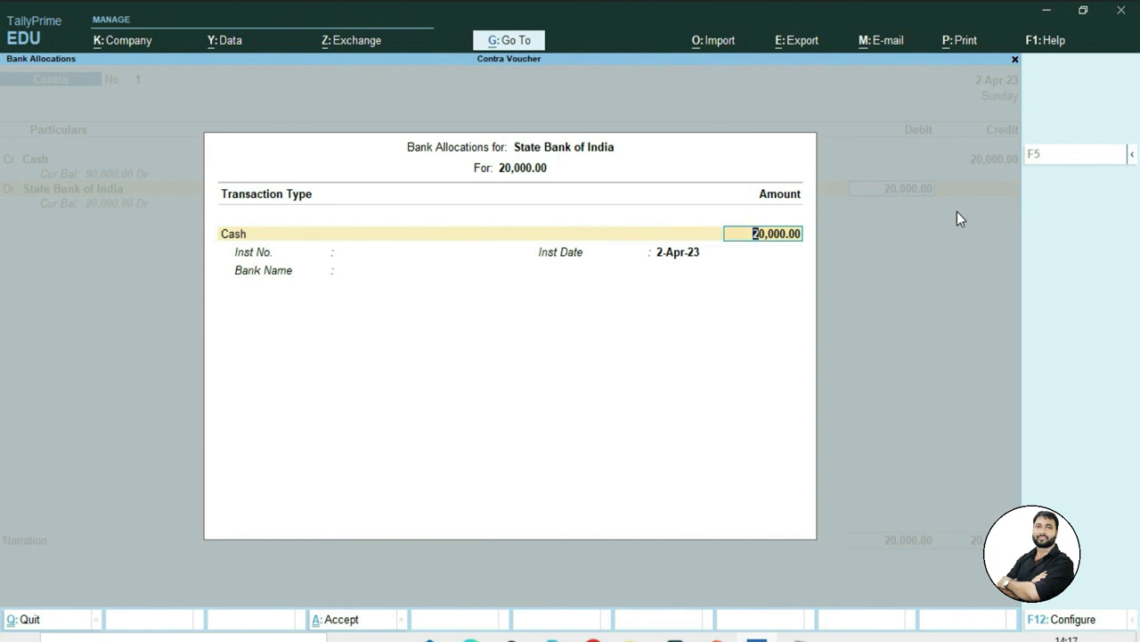
key(Return)
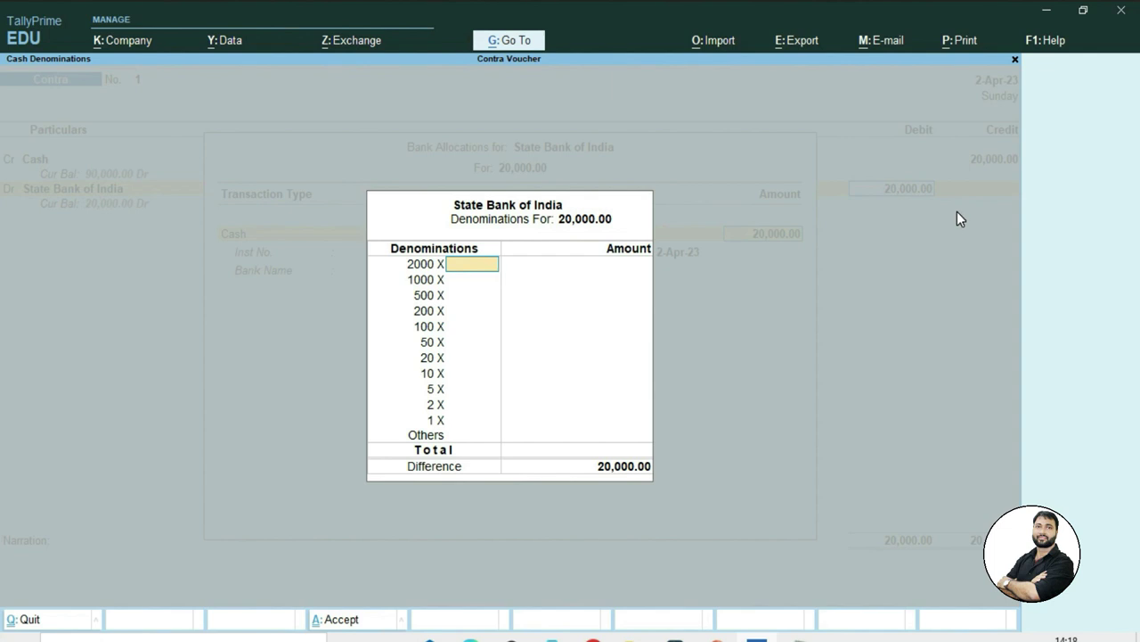
Leave all cash denominations blank and finish the bank allocation for State Bank of India.
key(Return)
key(Return)
key(Return)
key(Return)
key(Return)
key(Return)
key(Return)
key(Return)
key(Return)
key(Return)
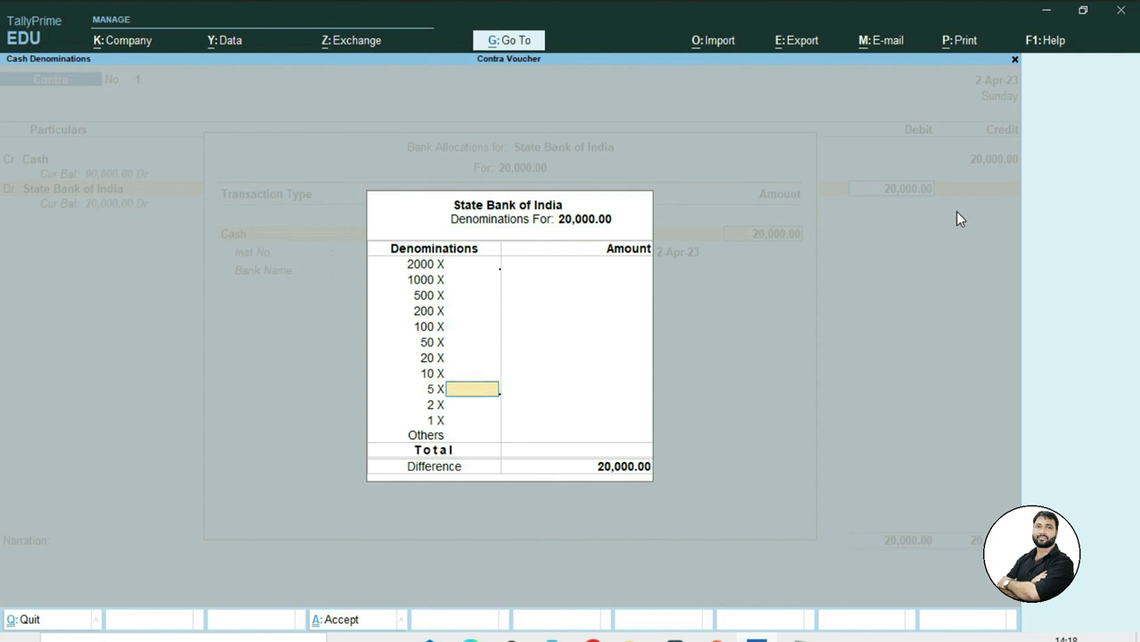
key(Return)
key(Return)
key(Return)
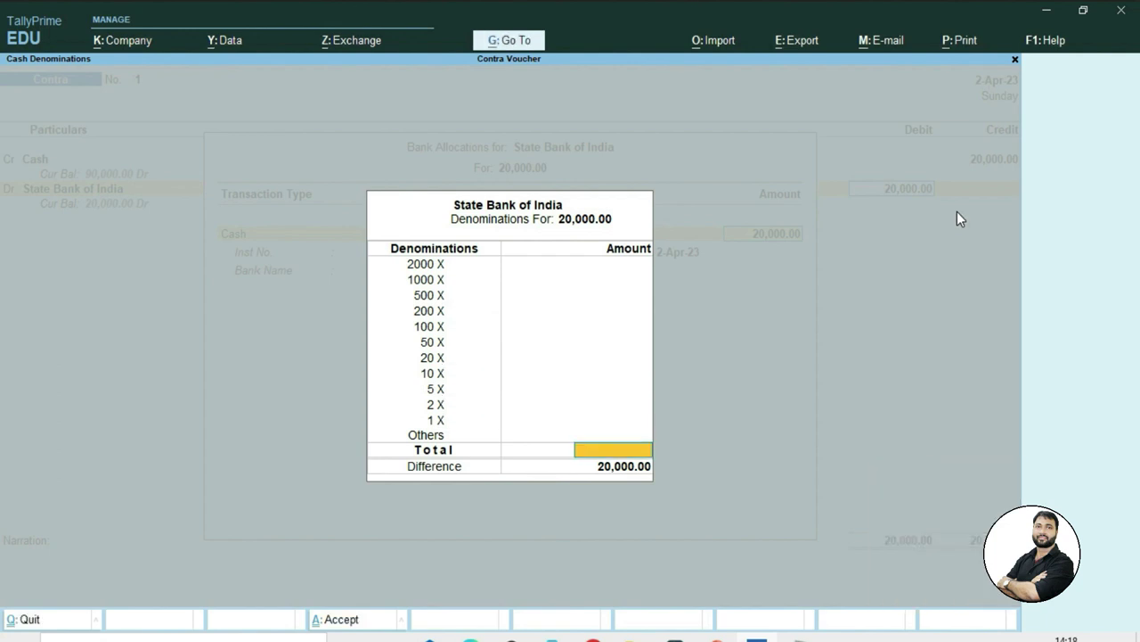
key(Return)
key(Return)
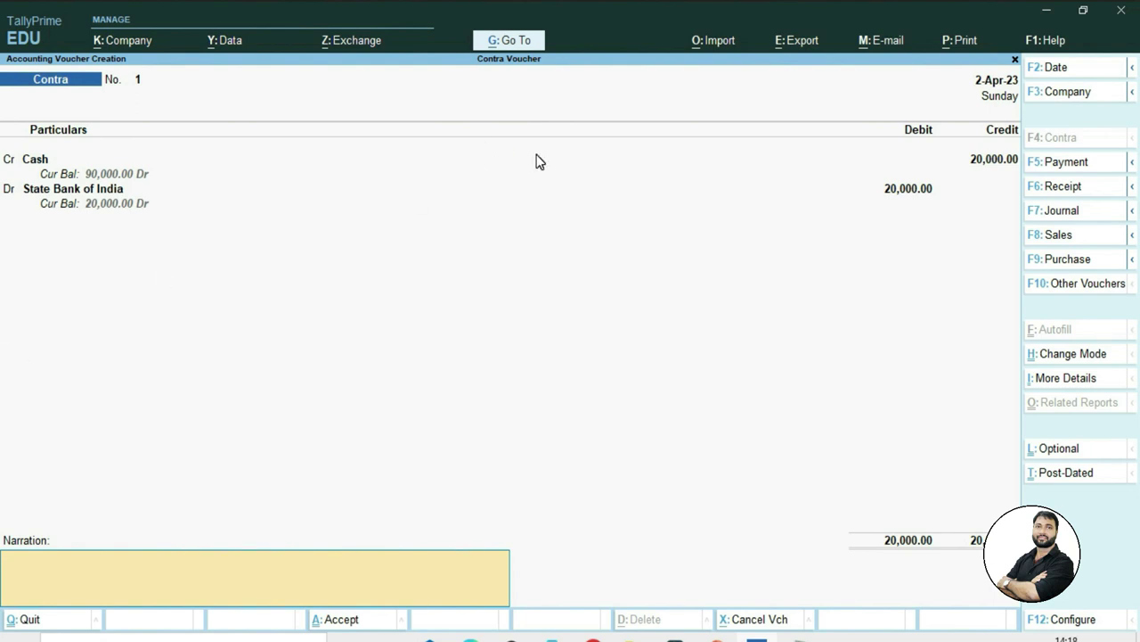
Add the narration "Being Bank Account opened in SBI with Rs. 20,000 cash." and save the contra voucher.
text(Being Bank Account opened in SBI with Rs. 20,000 cash.)
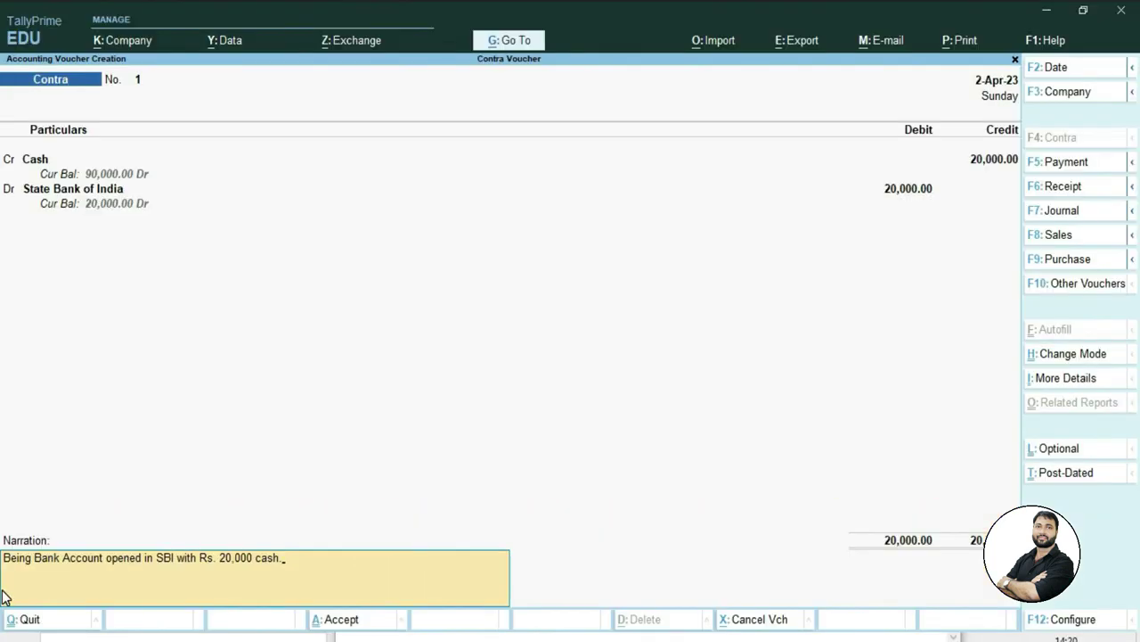
key(Return)
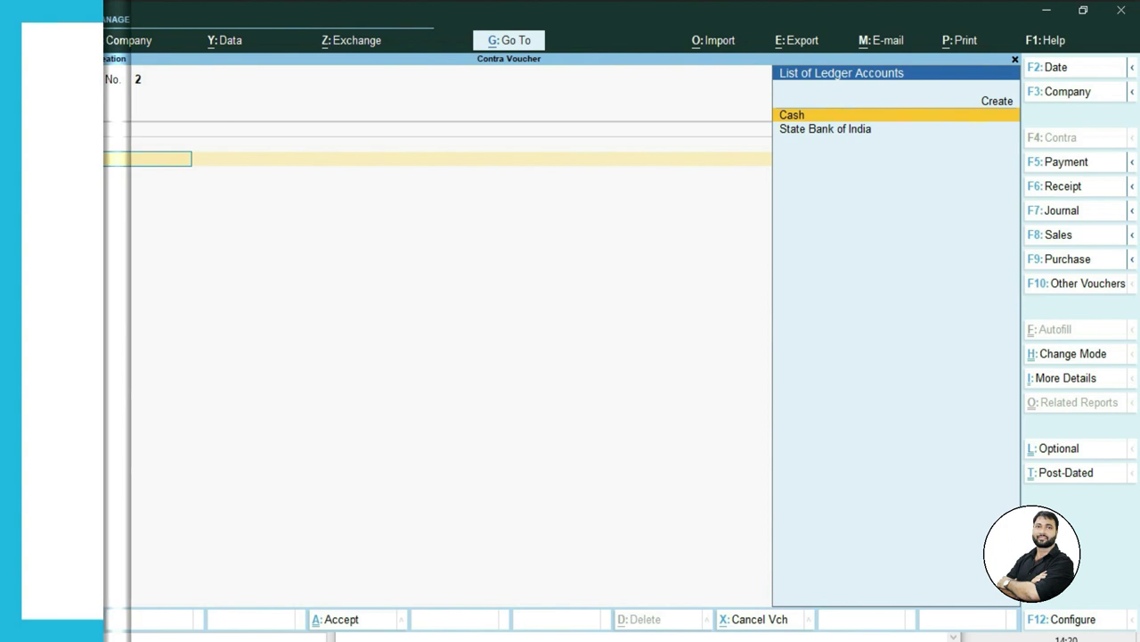